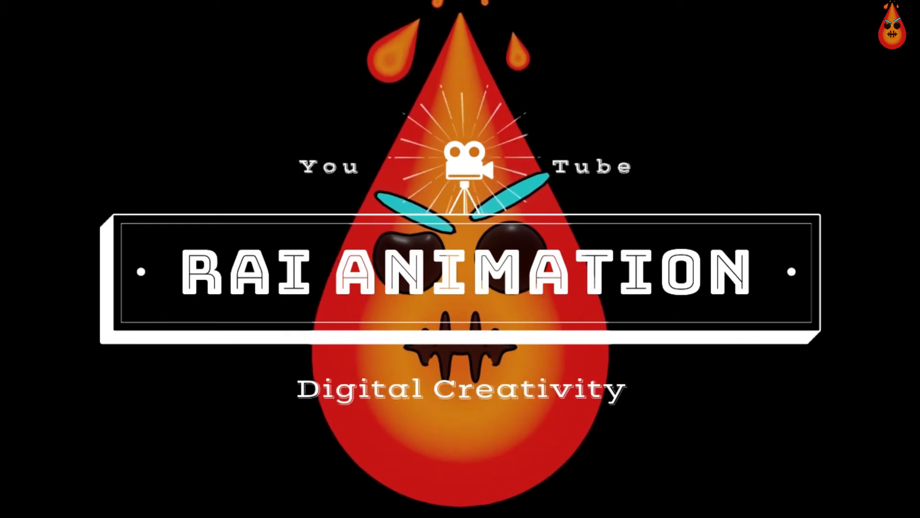
# - Check the supported OpenGL version in the Intel HD Graphics Control Panel's system information, and close the control panel
pyautogui.rightClick(390, 287)
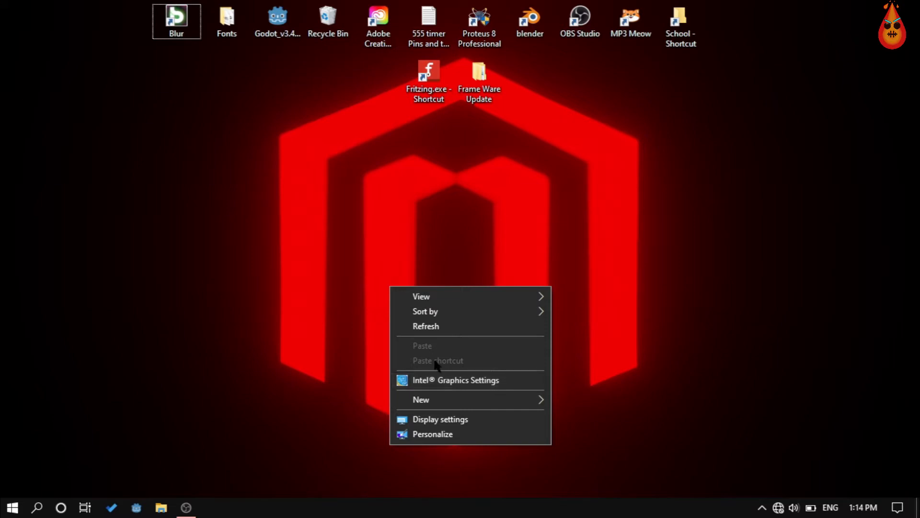
pyautogui.click(488, 384)
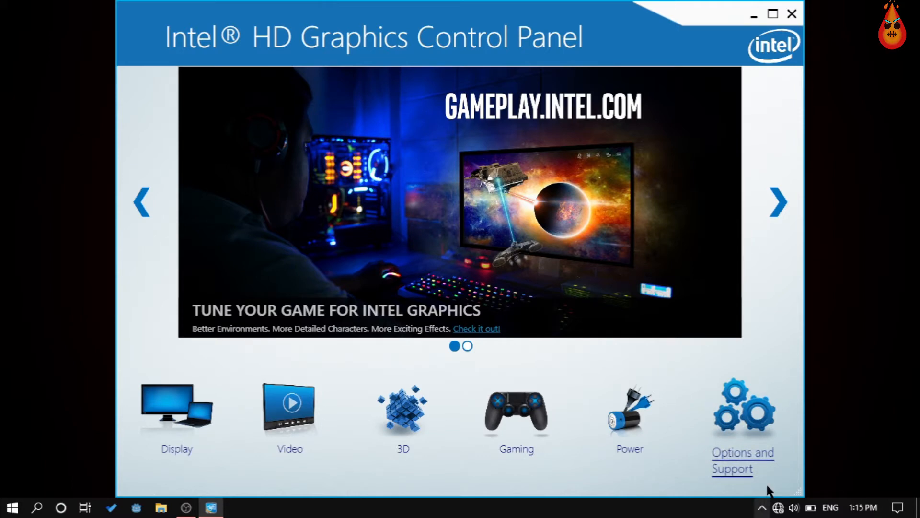
pyautogui.click(727, 457)
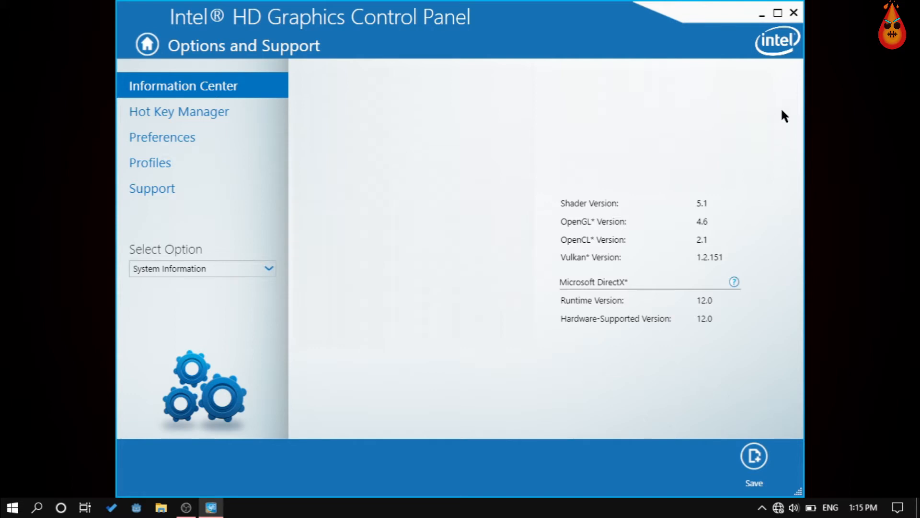
pyautogui.click(793, 19)
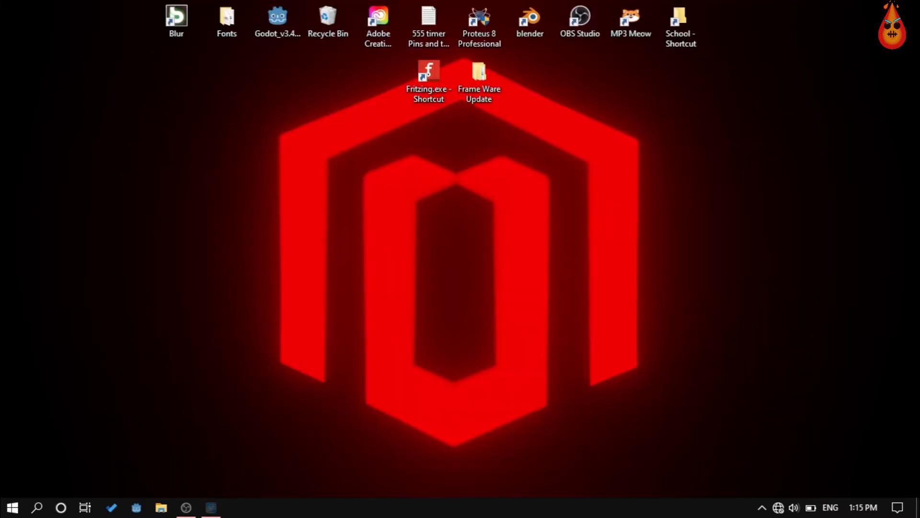
# - Open Google Chrome and search the web for Blender
pyautogui.click(10, 511)
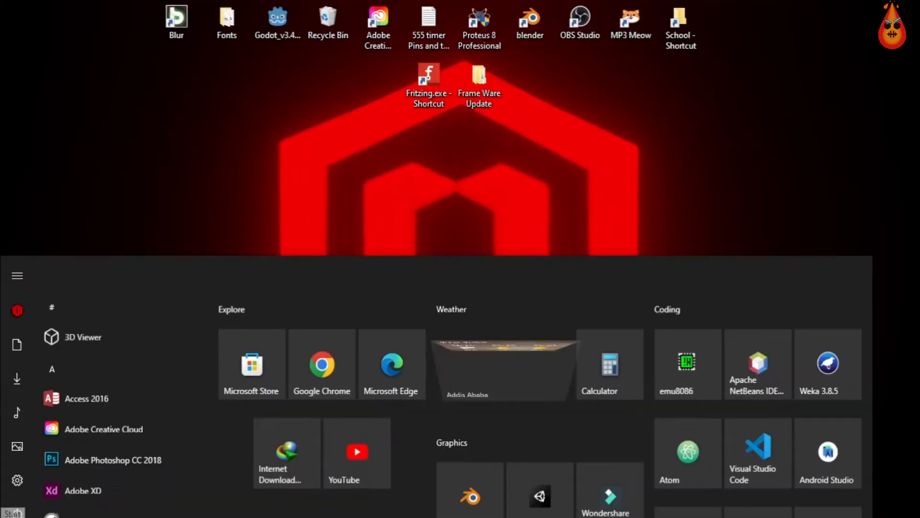
pyautogui.click(311, 330)
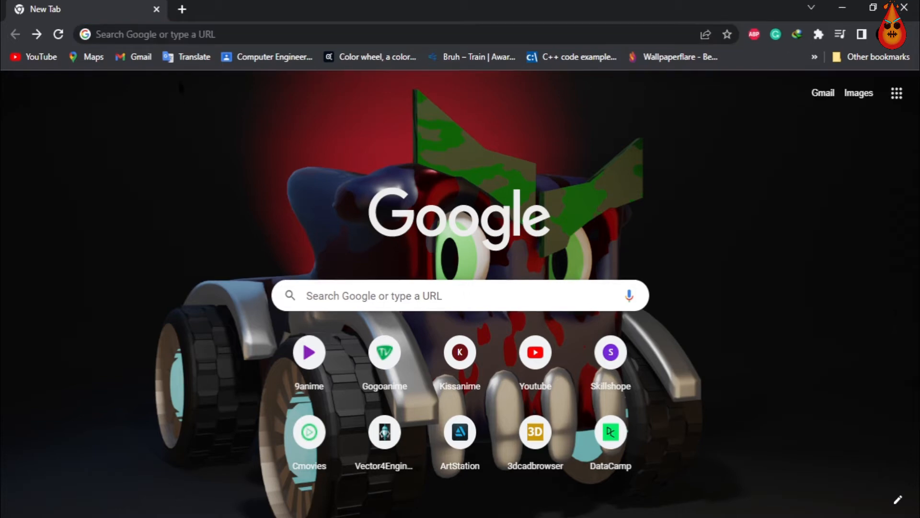
pyautogui.click(165, 35)
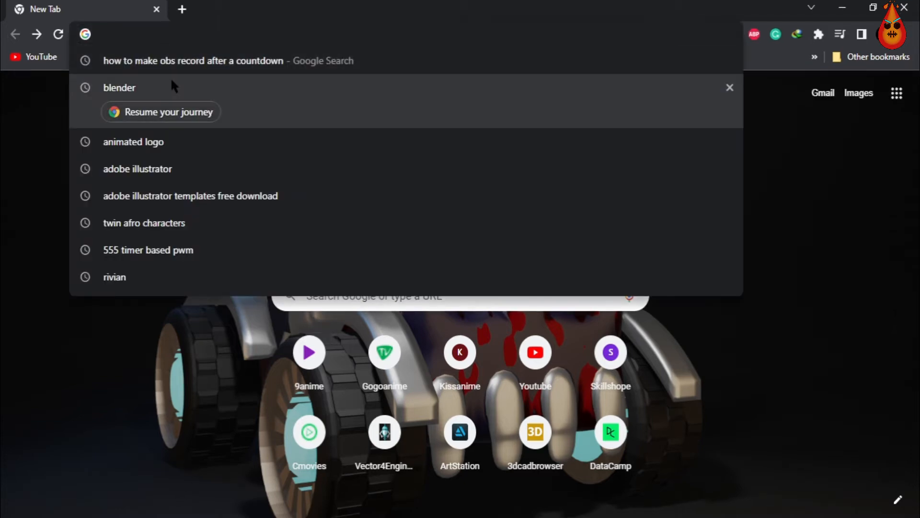
pyautogui.write('Blener')
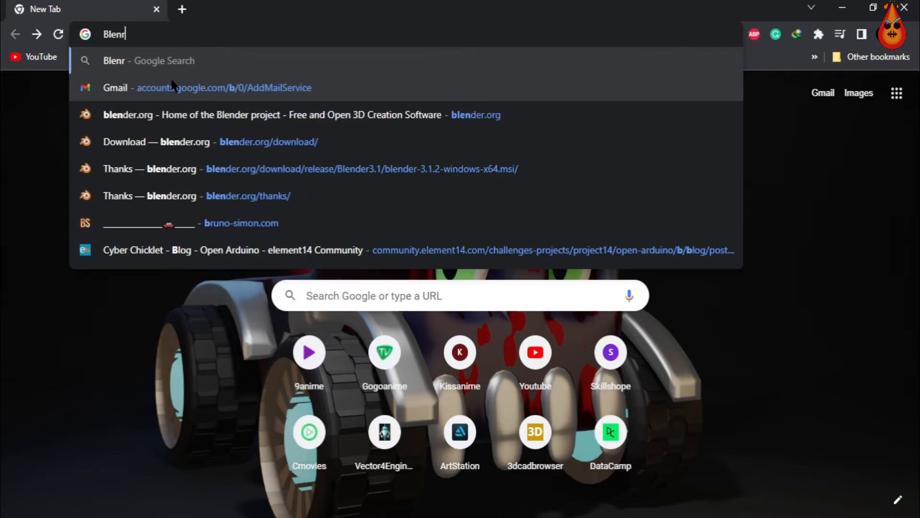
pyautogui.press('BackSpace')
pyautogui.press('BackSpace')
pyautogui.press('BackSpace')
pyautogui.press('BackSpace')
pyautogui.press('BackSpace')
pyautogui.press('BackSpace')
pyautogui.write('Blender')
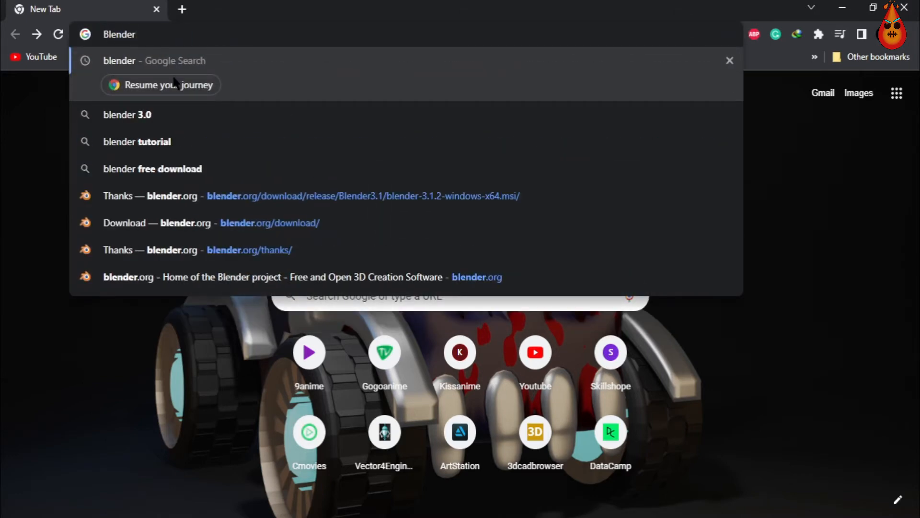
pyautogui.press('Return')
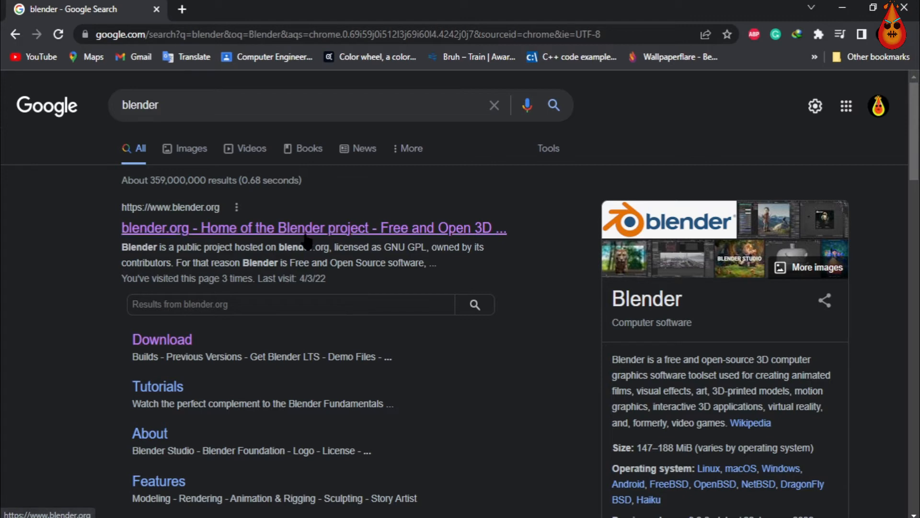
# - Download the Blender 3.1.2 Windows installer from blender.org, keeping the existing complete file, and open its download folder
pyautogui.click(162, 342)
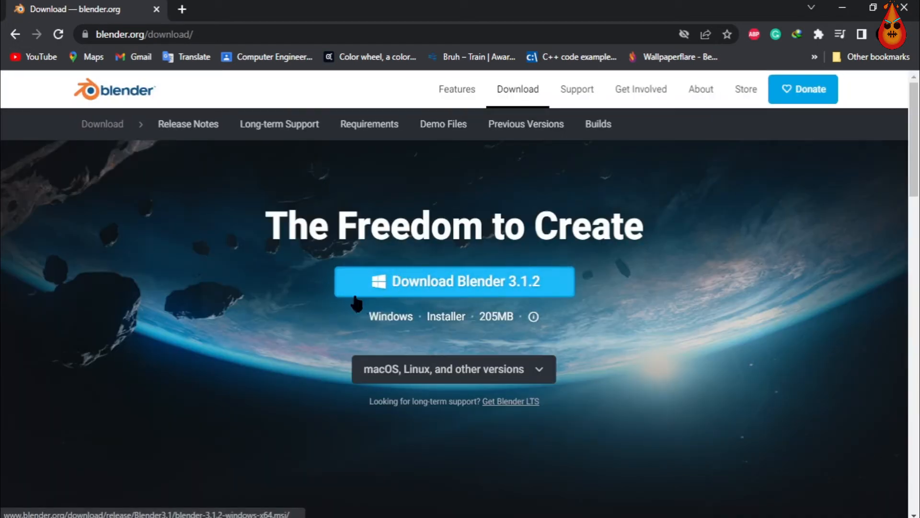
pyautogui.click(504, 295)
pyautogui.click(453, 284)
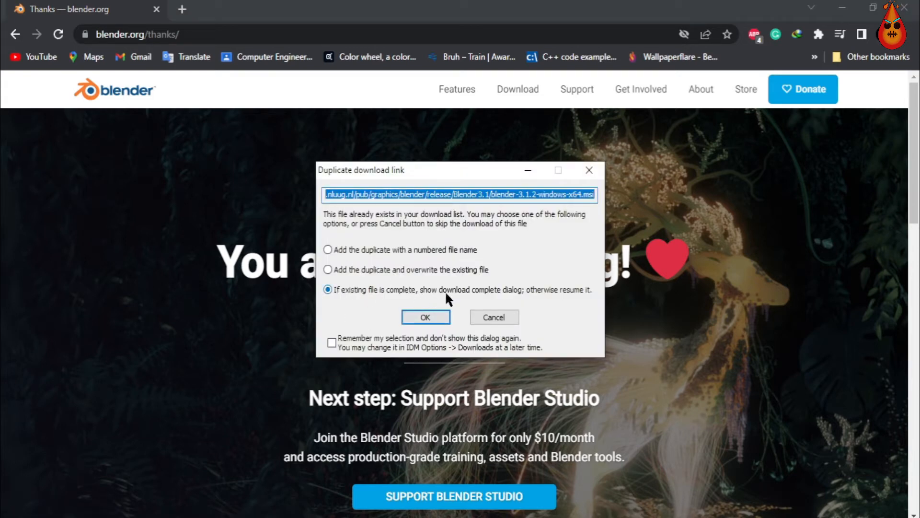
pyautogui.click(426, 317)
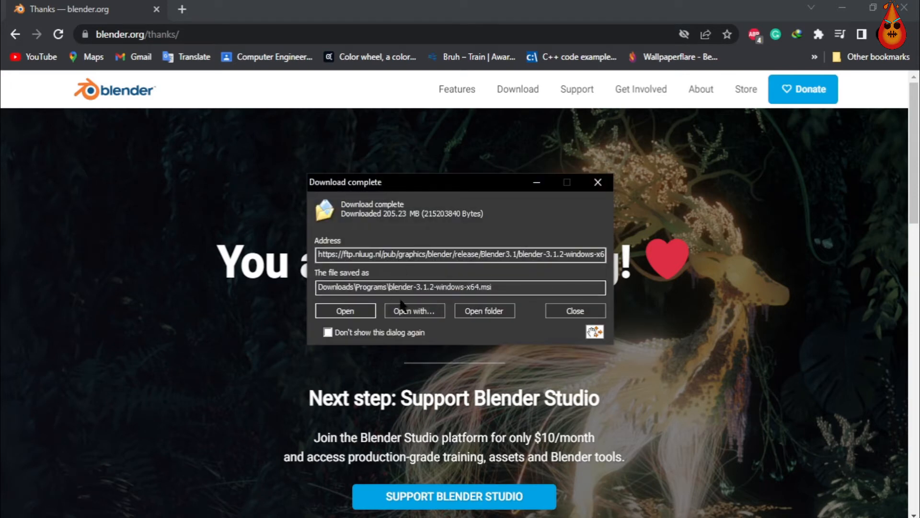
pyautogui.click(472, 311)
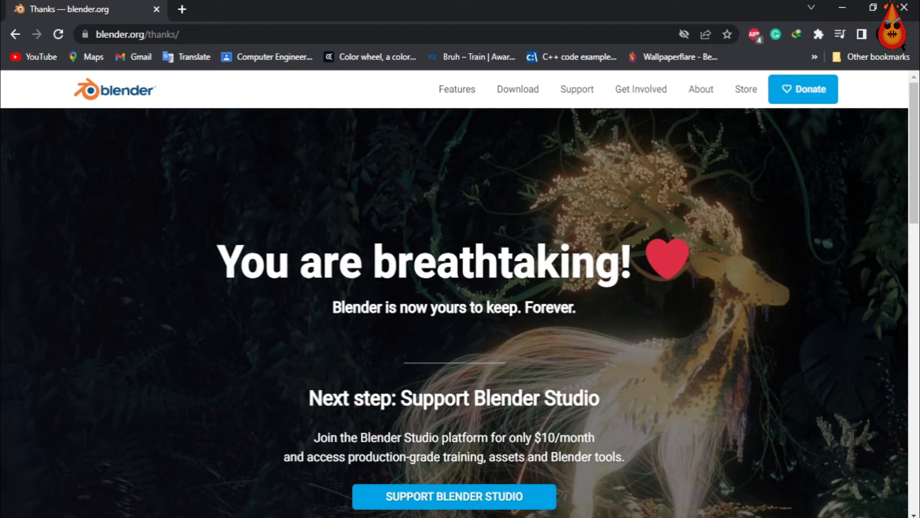
# - Run blender-3.1.2-windows-x64.msi from the Programs download folder, and close the folder window and the browser's downloads page
pyautogui.click(911, 36)
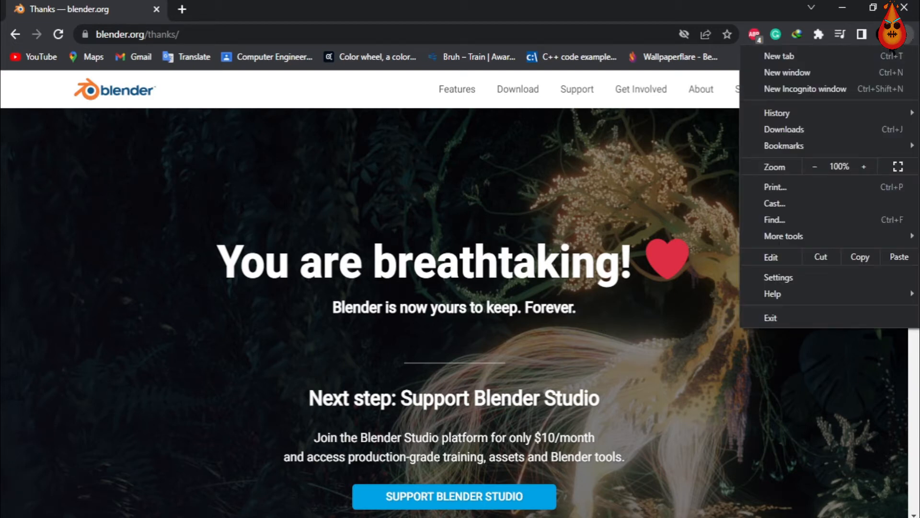
pyautogui.click(790, 131)
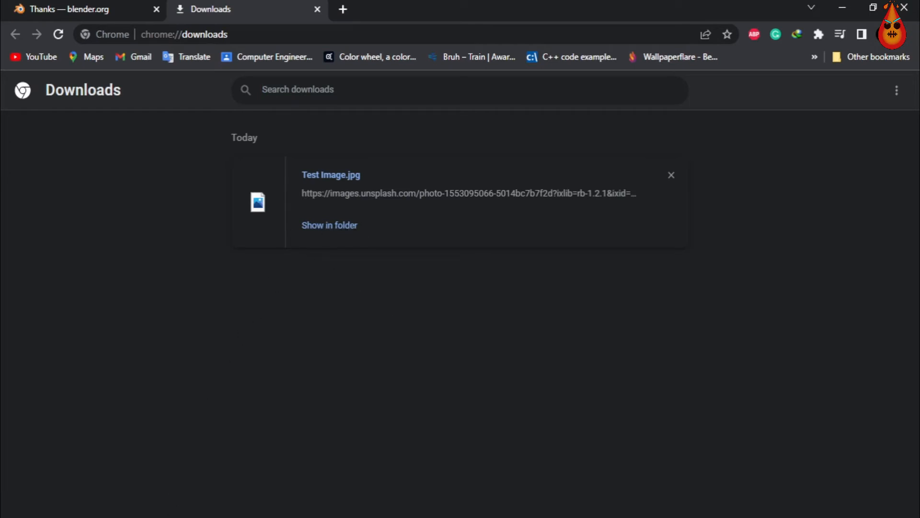
pyautogui.click(191, 470)
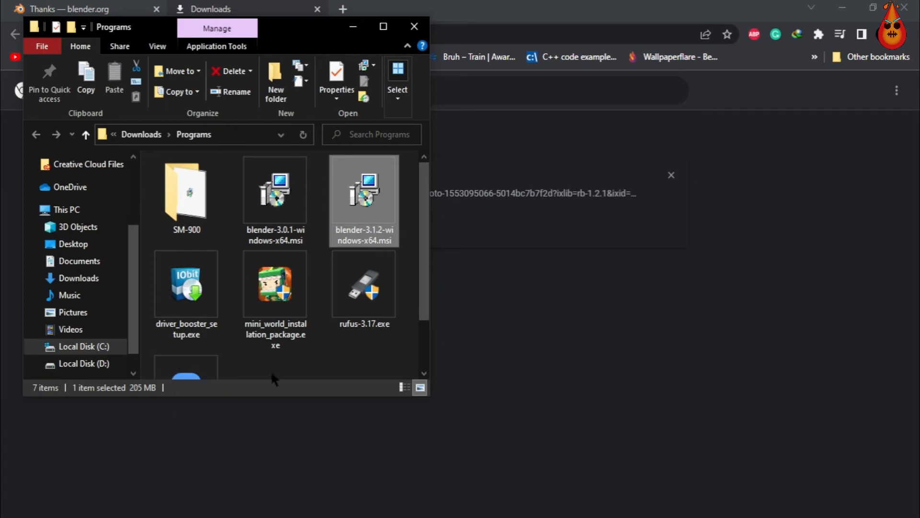
pyautogui.doubleClick(359, 197)
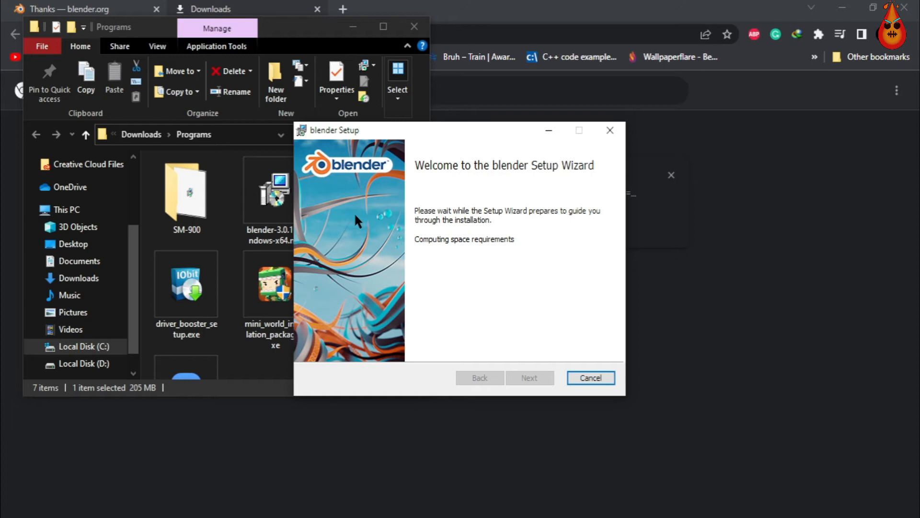
pyautogui.click(415, 26)
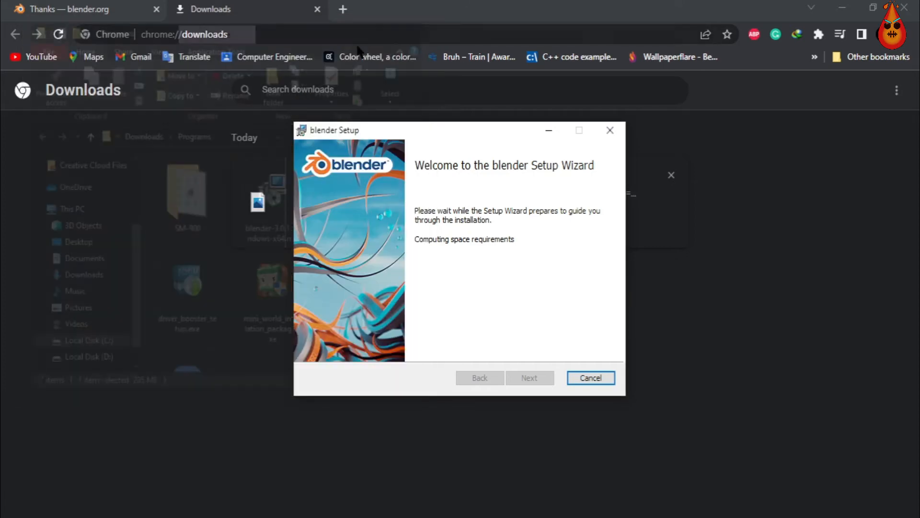
pyautogui.click(317, 9)
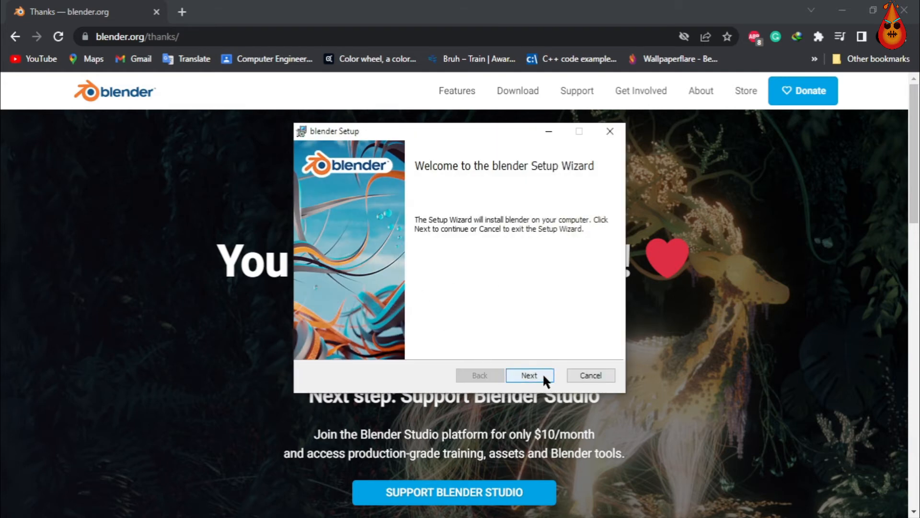
# - Accept the license agreement, install Blender with the default features and location, and finish the setup wizard
pyautogui.click(528, 375)
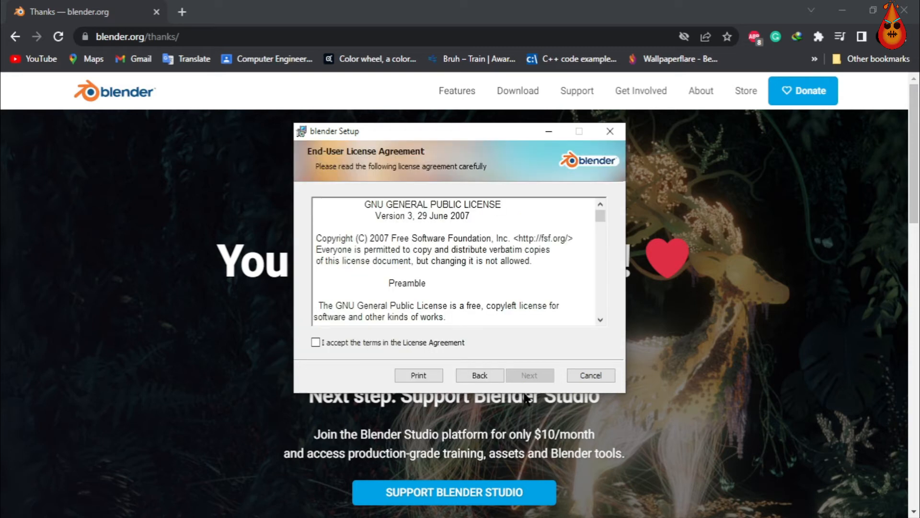
pyautogui.click(386, 343)
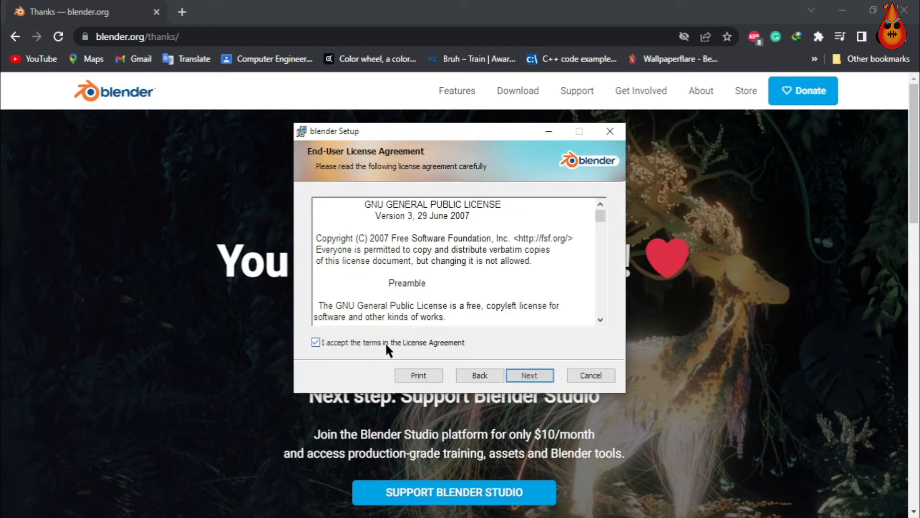
pyautogui.click(527, 375)
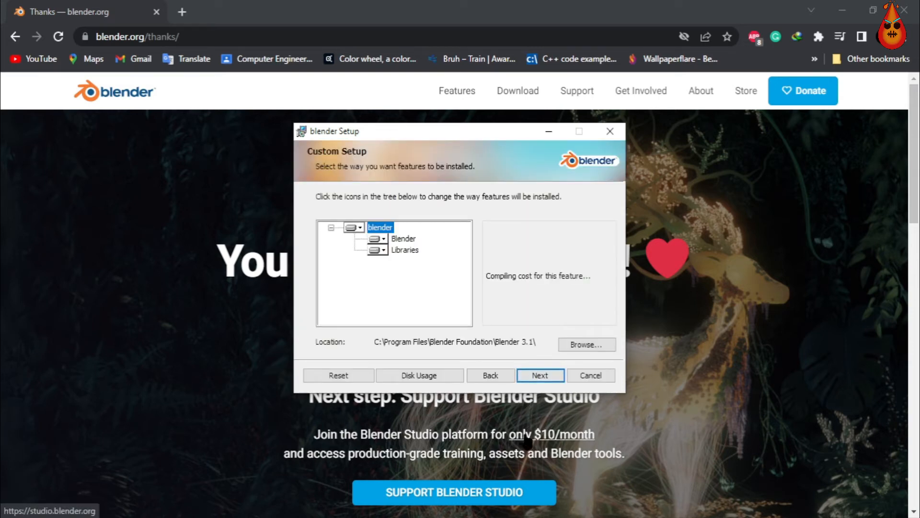
pyautogui.click(542, 372)
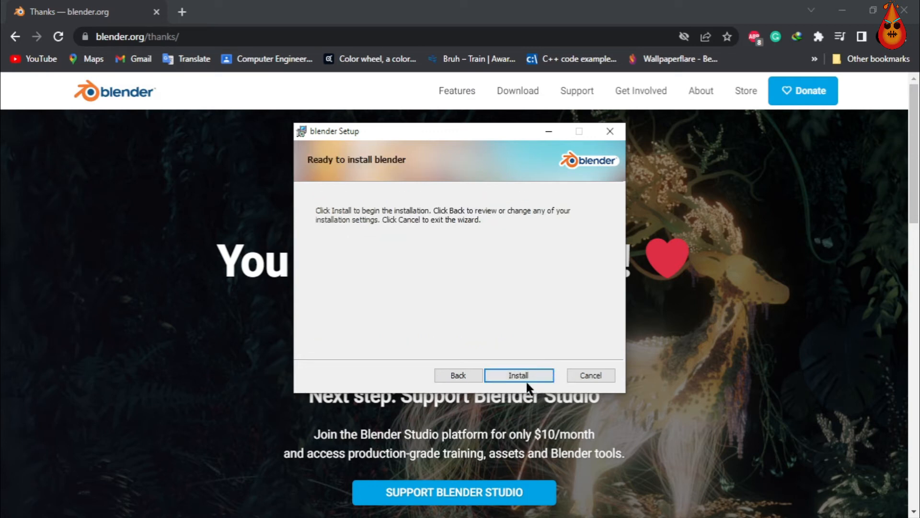
pyautogui.click(518, 375)
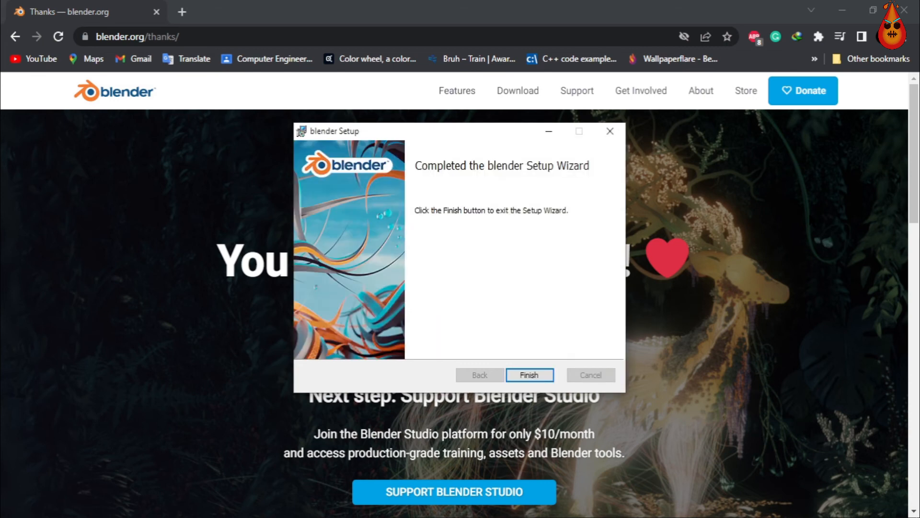
pyautogui.click(527, 375)
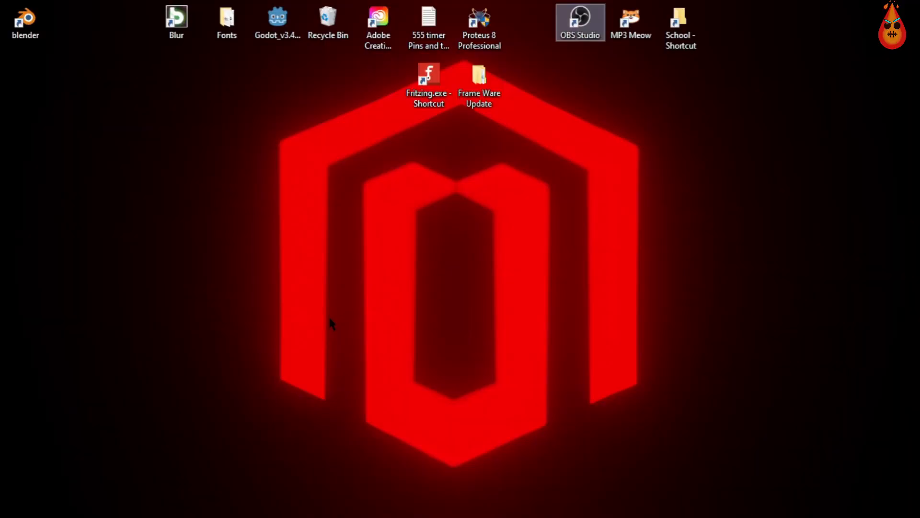
# - Move the blender desktop shortcut into the gap between Proteus 8 Professional and OBS Studio, and launch Blender
pyautogui.click(607, 175)
pyautogui.click(26, 22)
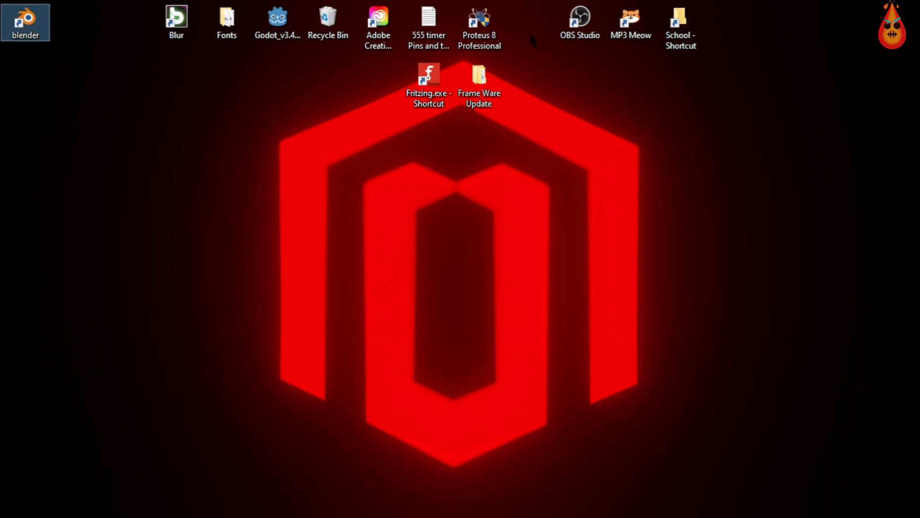
pyautogui.moveTo(531, 34)
pyautogui.mouseDown()
pyautogui.moveTo(540, 76)
pyautogui.moveTo(367, 234)
pyautogui.moveTo(273, 190)
pyautogui.moveTo(271, 198)
pyautogui.moveTo(536, 78)
pyautogui.moveTo(536, 27)
pyautogui.mouseUp()
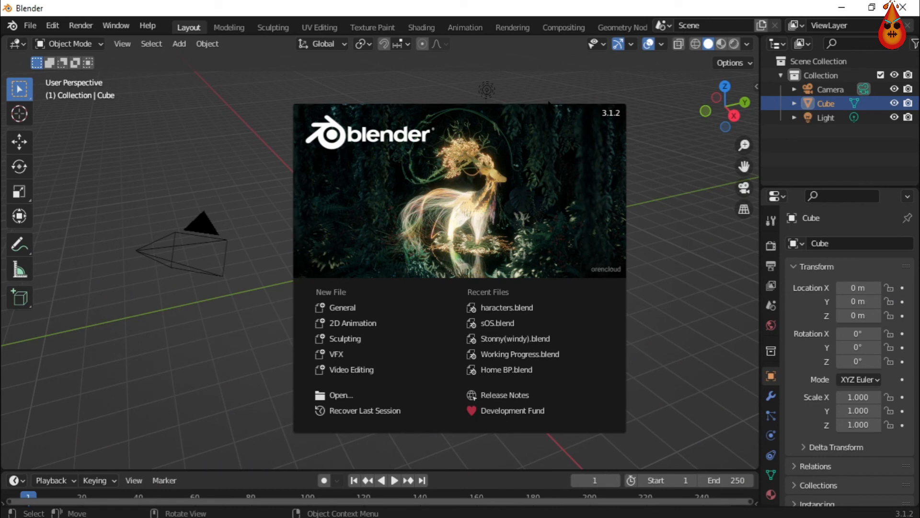
# - Dismiss the Blender splash screen and orbit around the default cube to view it from the front
pyautogui.click(238, 331)
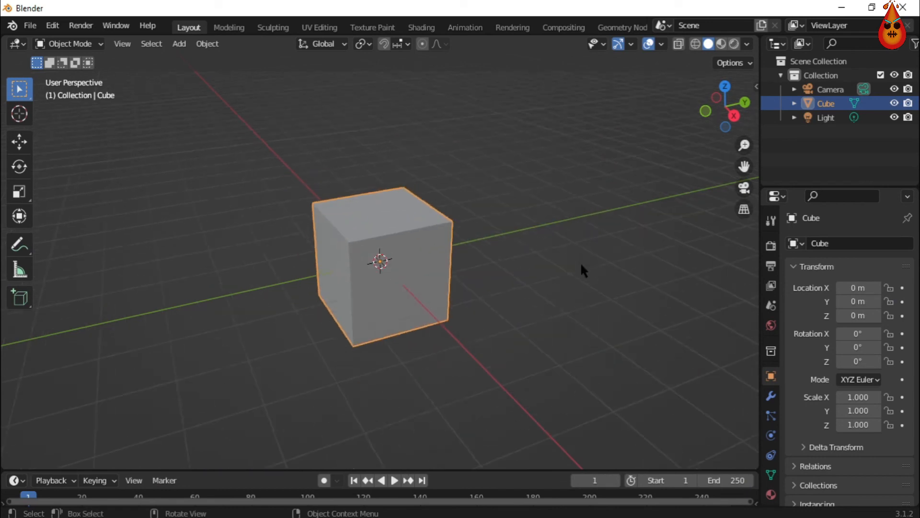
pyautogui.moveTo(584, 271); pyautogui.dragTo(601, 226, button='middle')
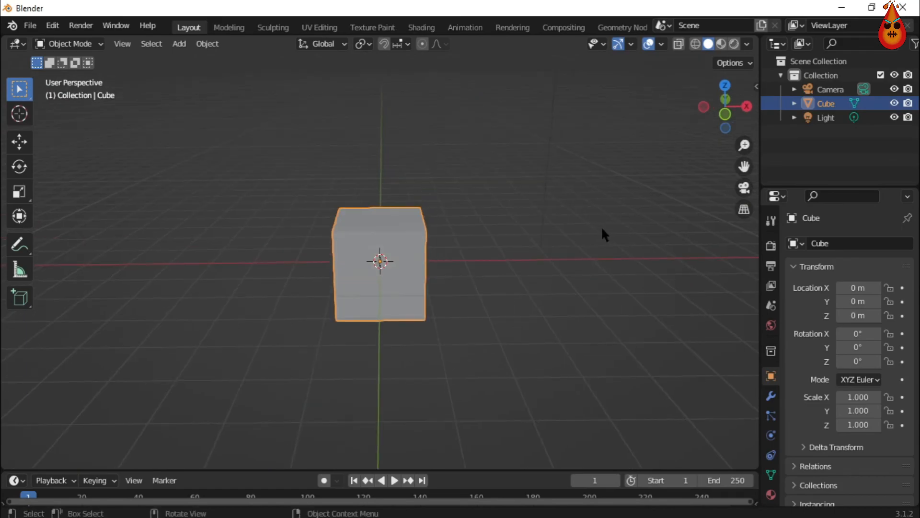